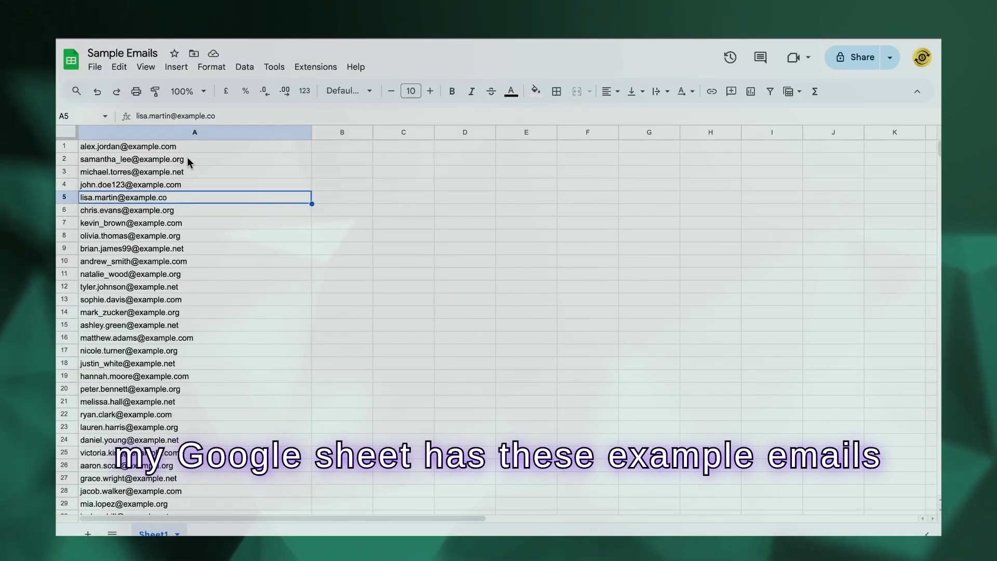
# - Add a Google Sheets Watch New Rows trigger as the first module, leaving its settings unconfigured
pyautogui.scroll(-15, 236, 258)
pyautogui.scroll(15, 236, 258)
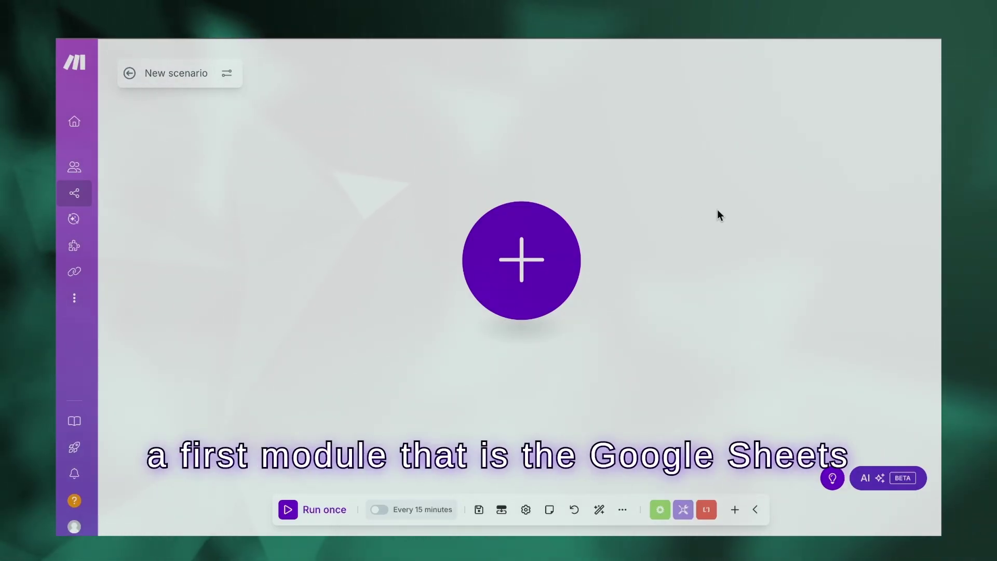
pyautogui.click(545, 264)
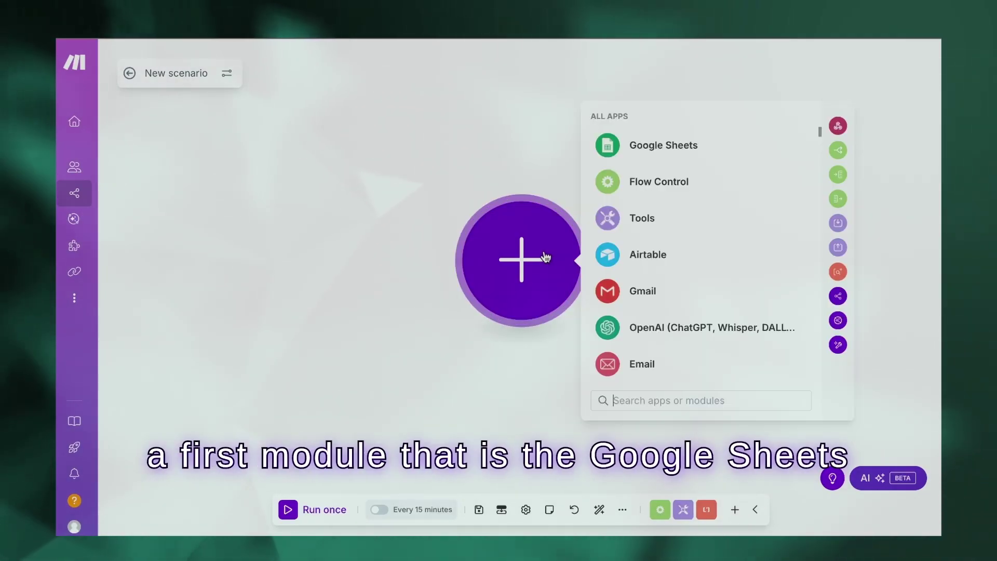
pyautogui.click(649, 153)
pyautogui.scroll(-5, 701, 256)
pyautogui.scroll(5, 701, 257)
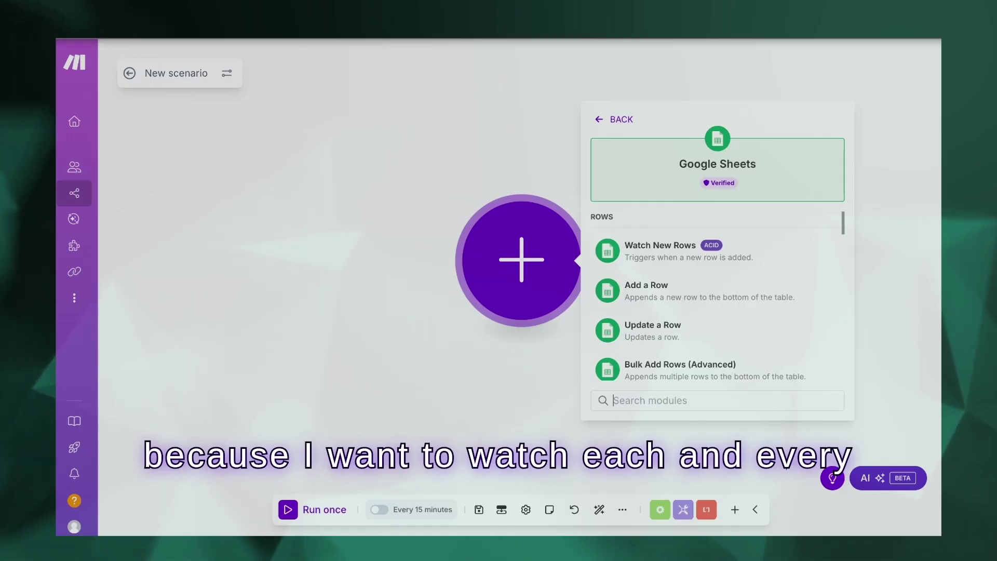
pyautogui.click(744, 259)
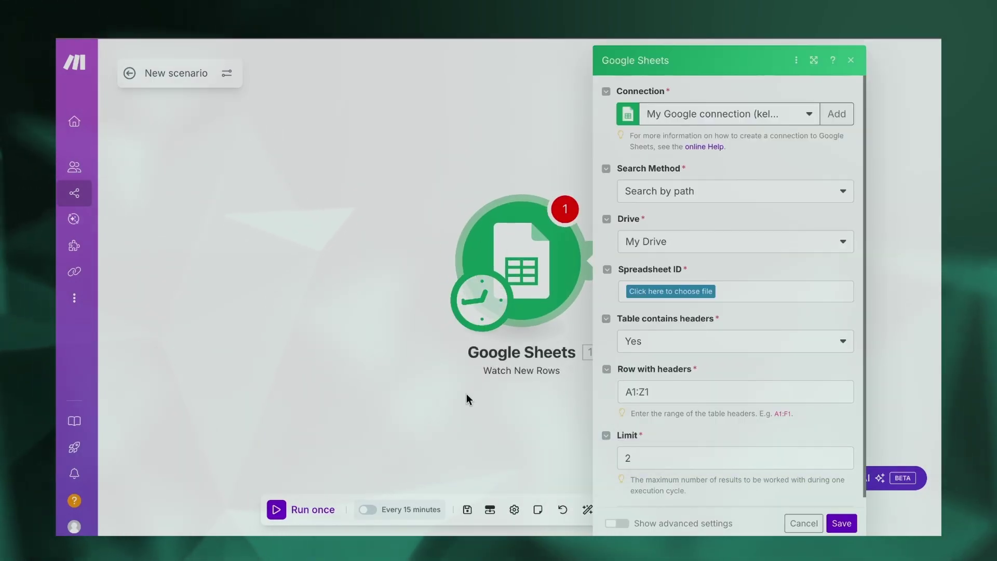
pyautogui.click(495, 421)
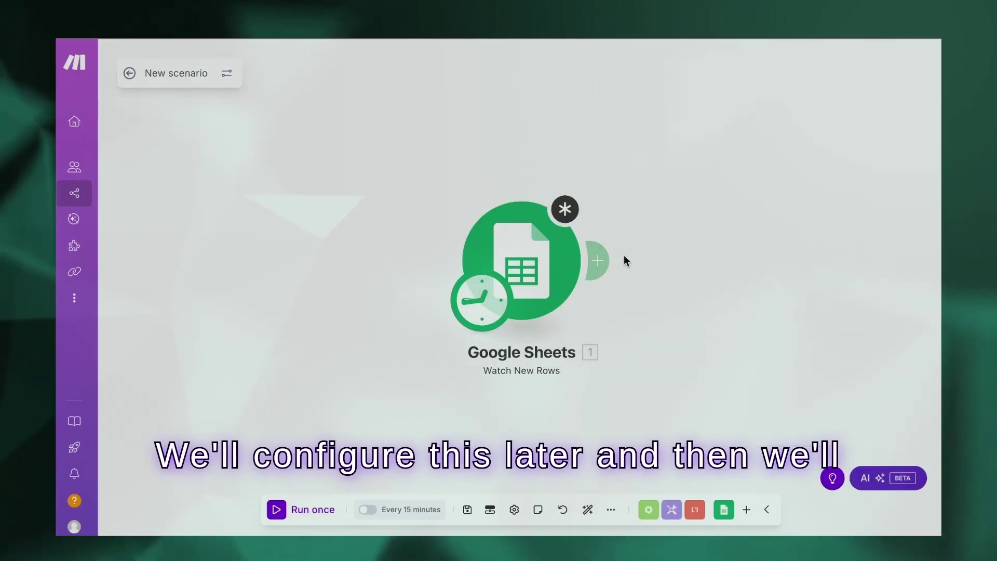
# - Link a Gmail Send an Email module after the Google Sheets trigger, found by searching 'se'
pyautogui.click(598, 260)
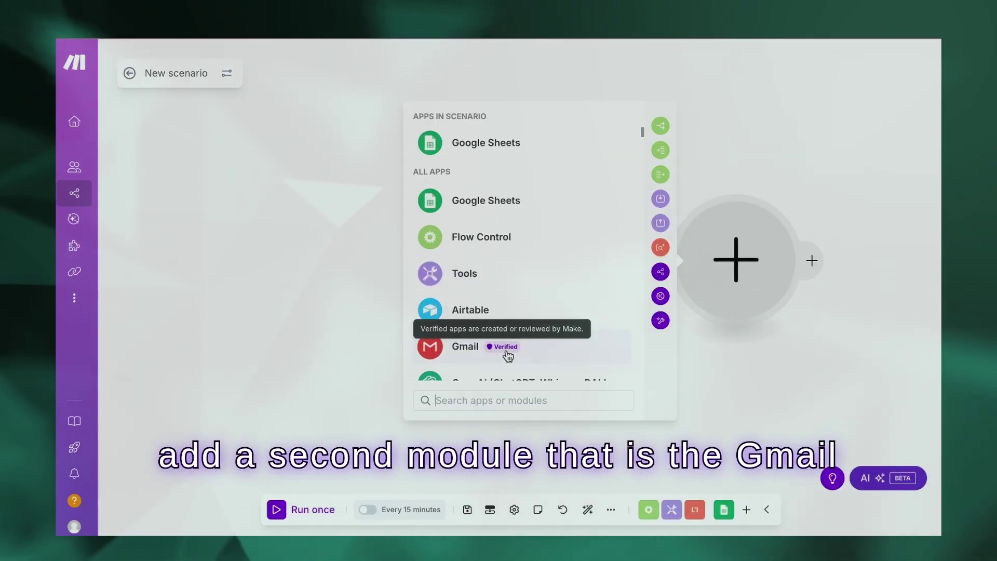
pyautogui.click(507, 355)
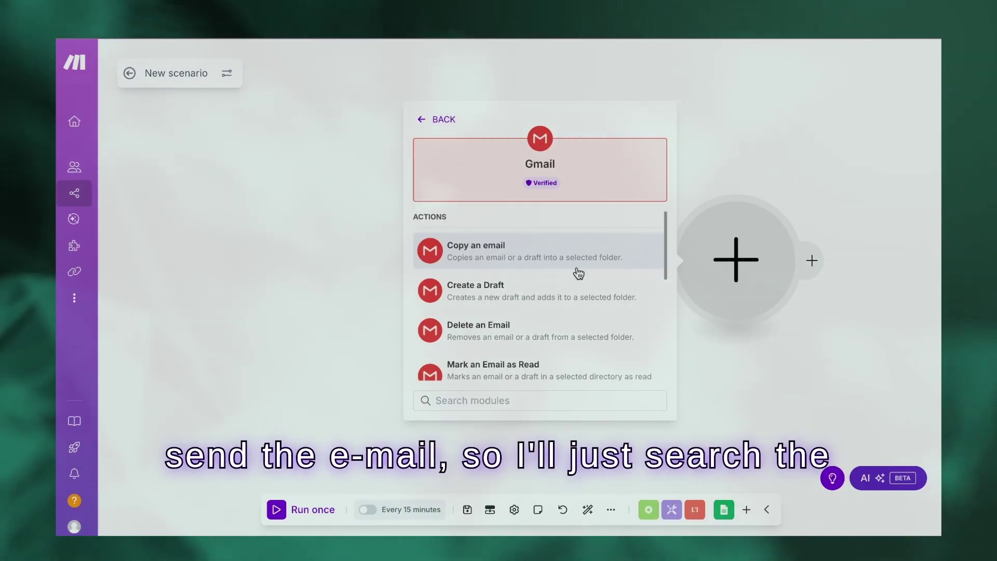
pyautogui.write('se')
pyautogui.press('BackSpace')
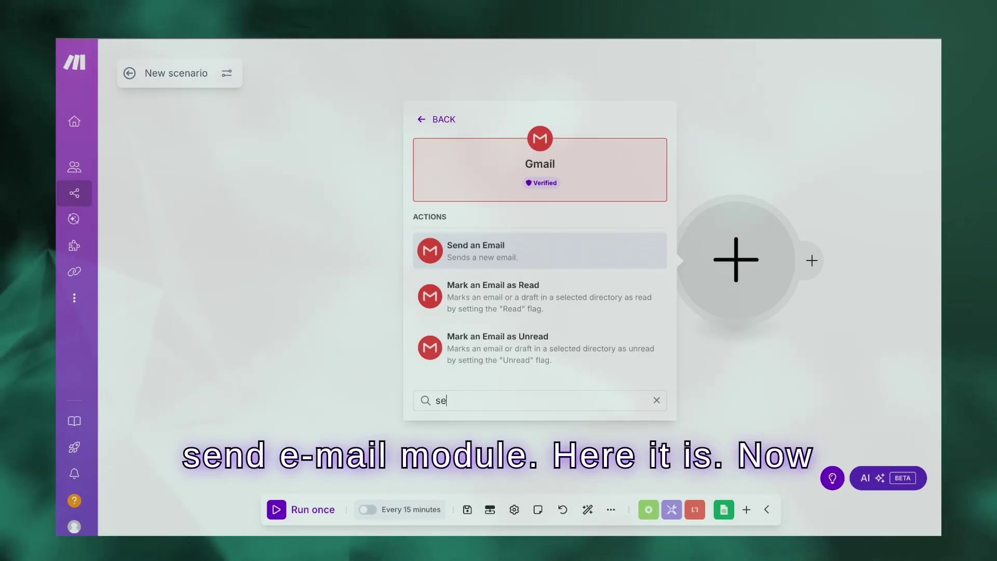
pyautogui.click(504, 244)
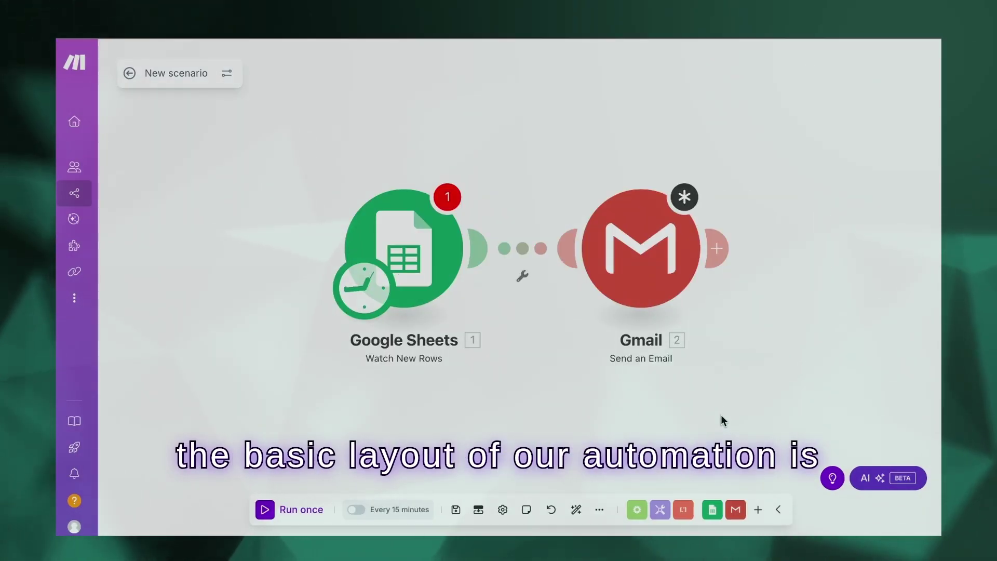
# - Keep the existing Google connection and set Search Method to Select from all on the Sheets trigger
pyautogui.click(447, 270)
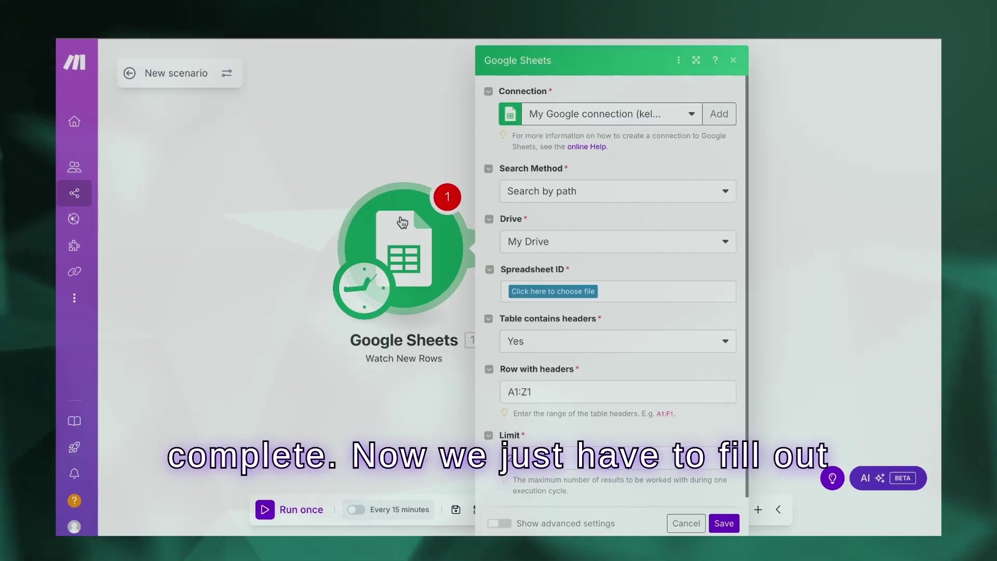
pyautogui.click(366, 417)
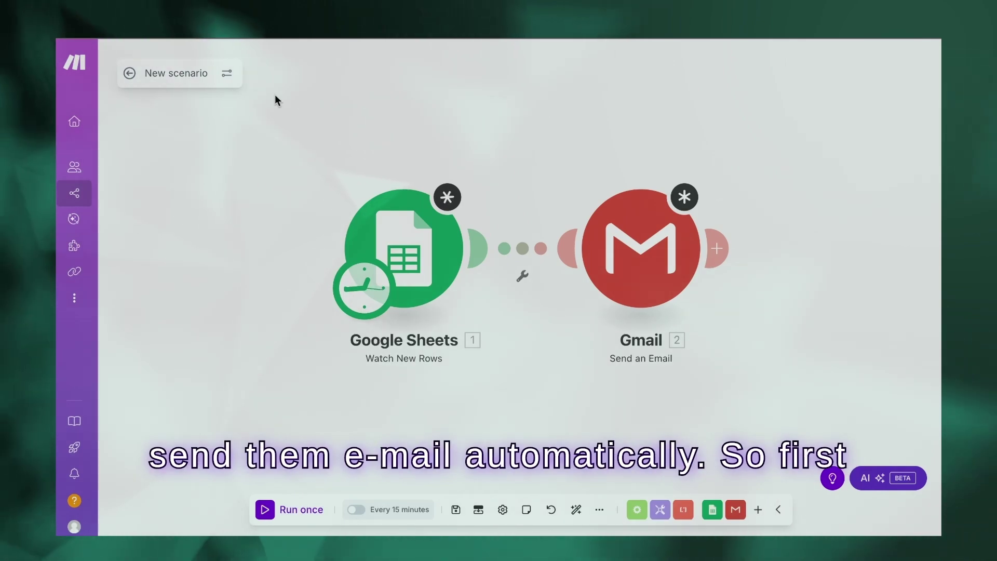
pyautogui.click(408, 238)
pyautogui.click(653, 114)
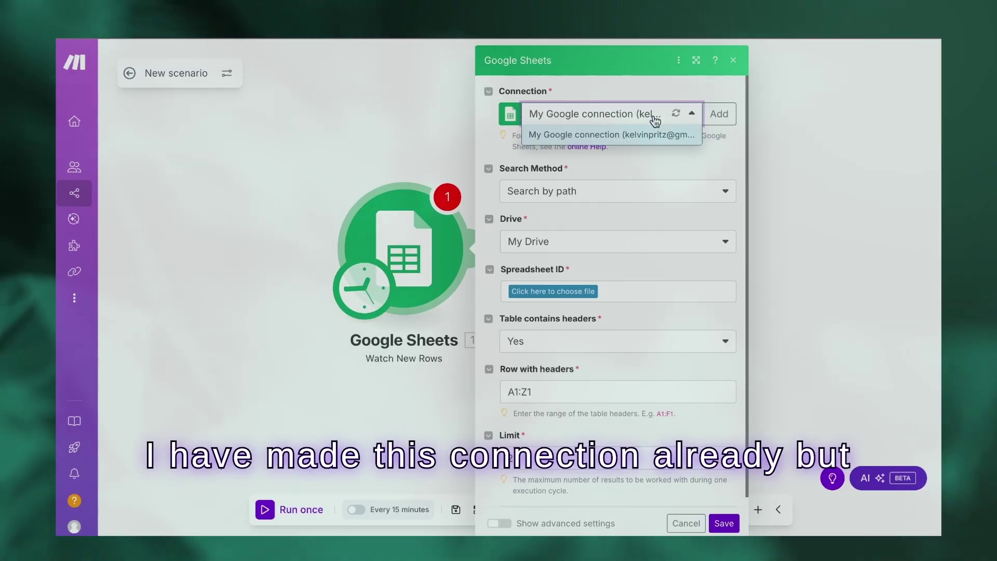
pyautogui.click(655, 119)
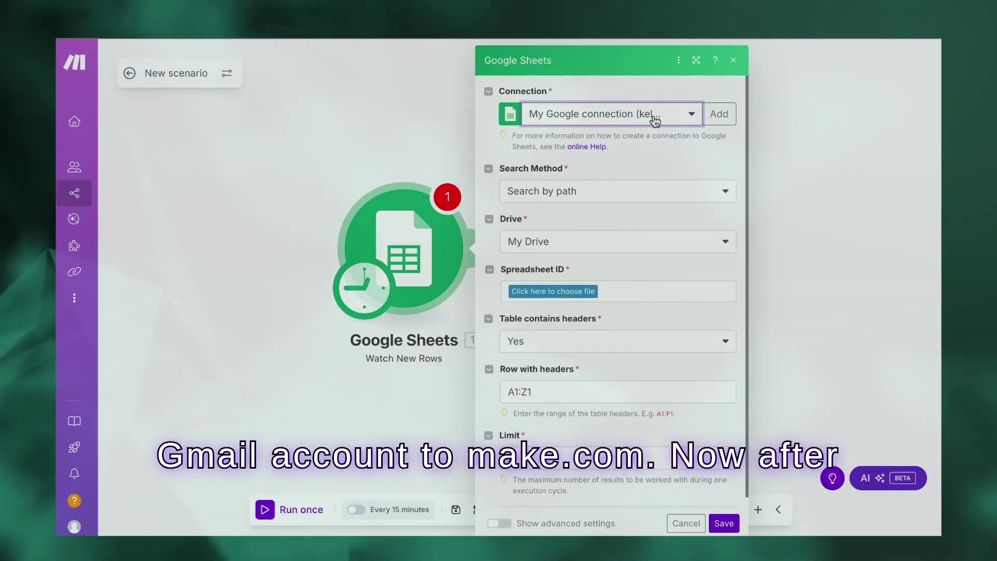
pyautogui.scroll(-1, 613, 140)
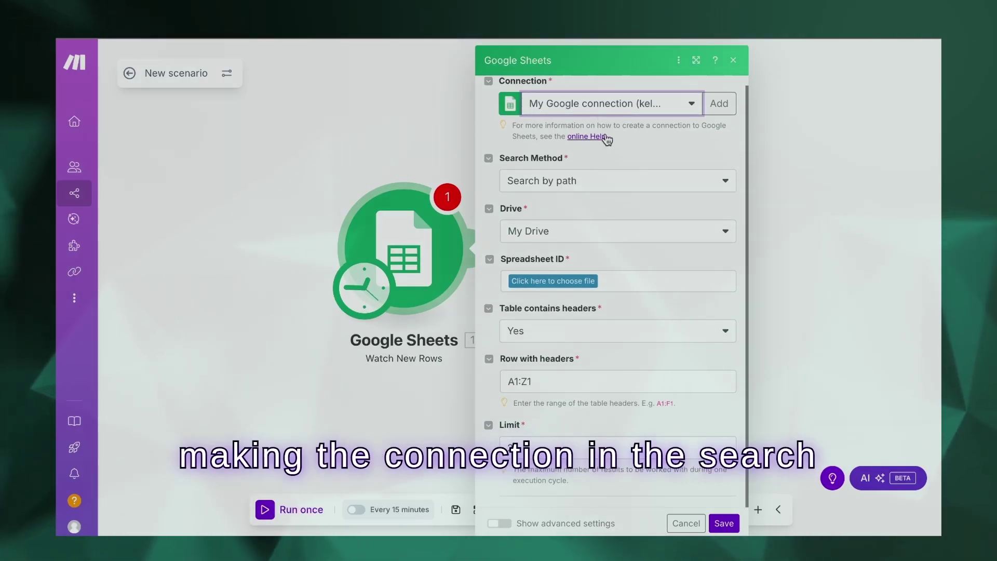
pyautogui.click(639, 181)
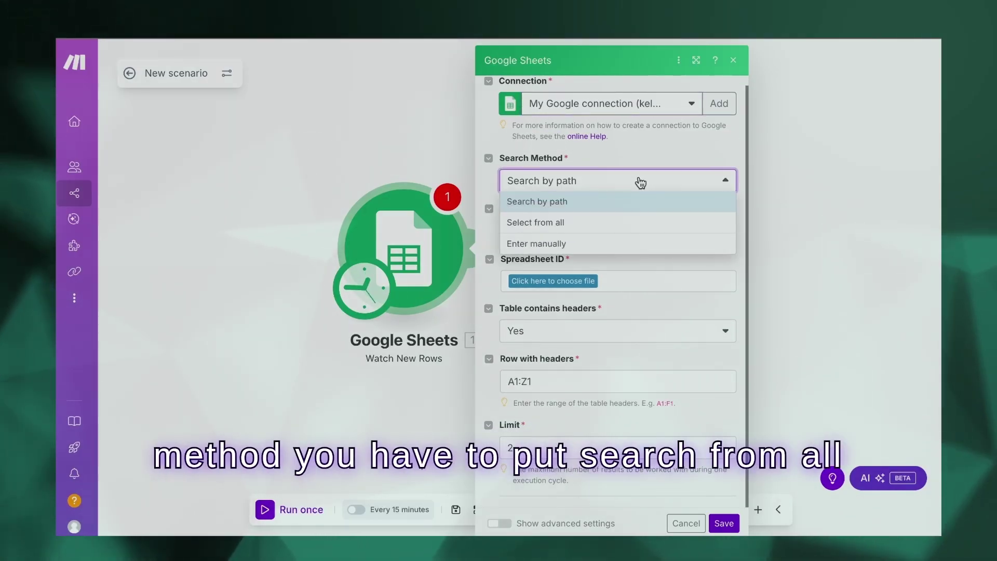
pyautogui.click(584, 223)
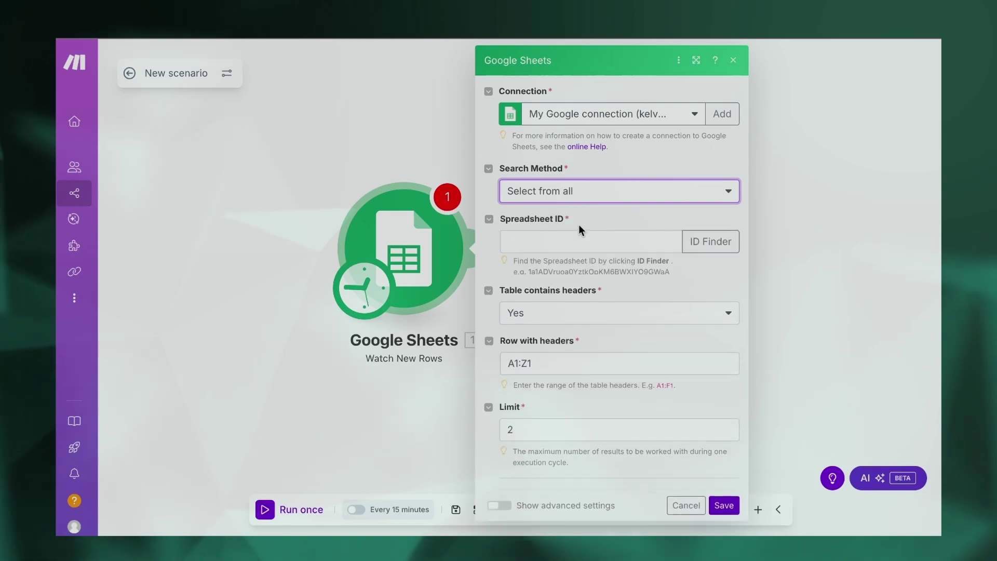
pyautogui.click(577, 235)
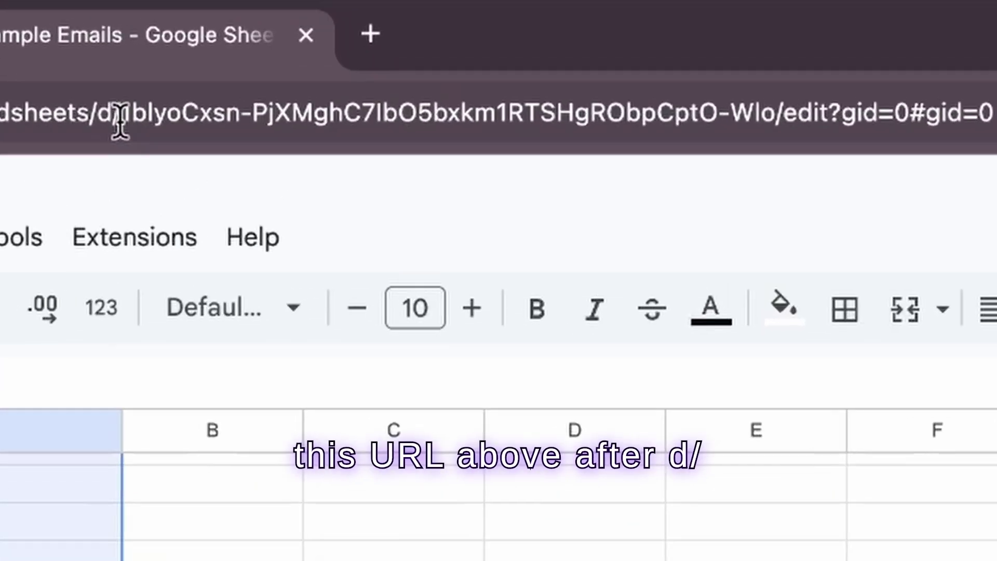
# - Select and copy the spreadsheet ID between d/ and /edit in the browser address bar
pyautogui.click(131, 125)
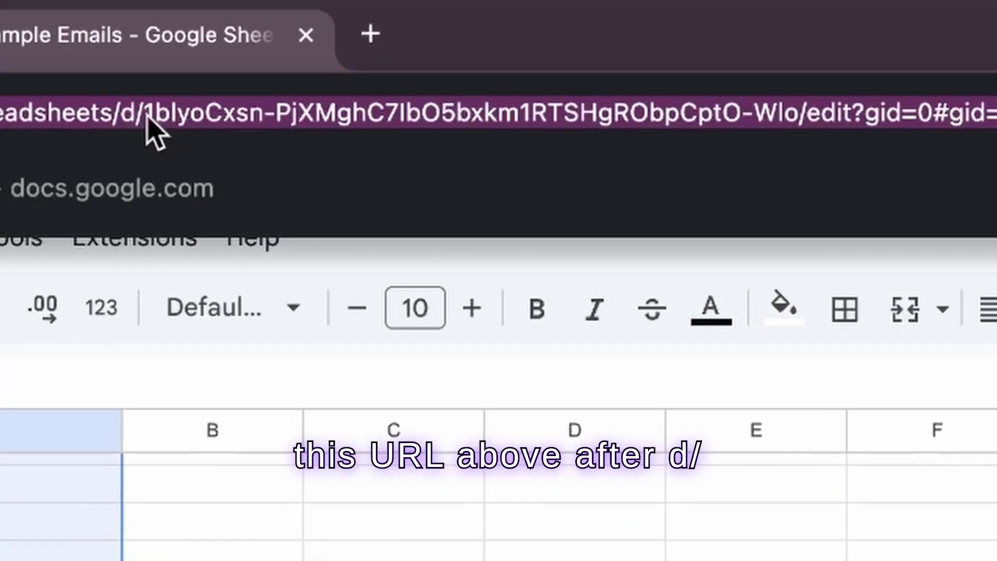
pyautogui.click(147, 117)
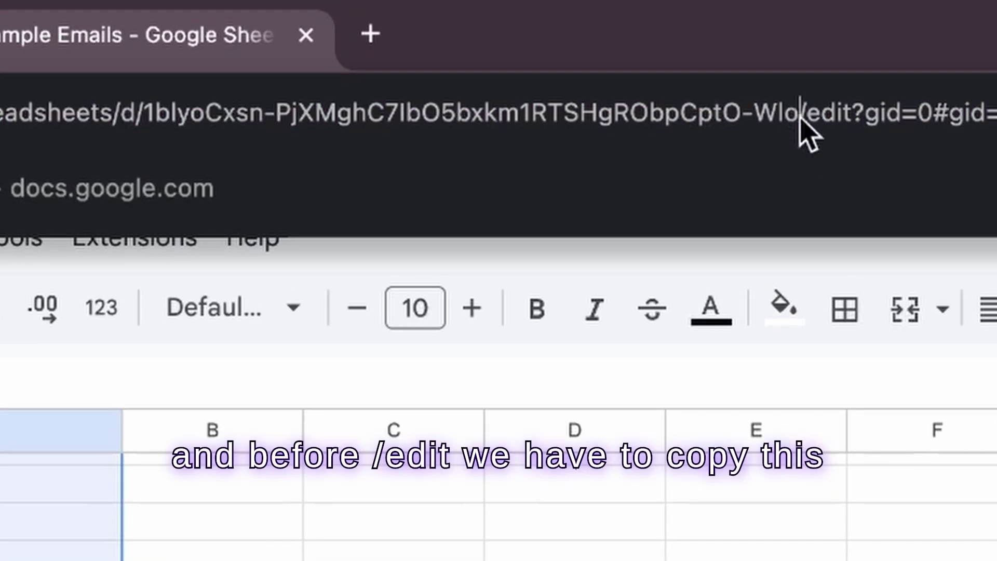
pyautogui.moveTo(777, 125); pyautogui.dragTo(151, 125)
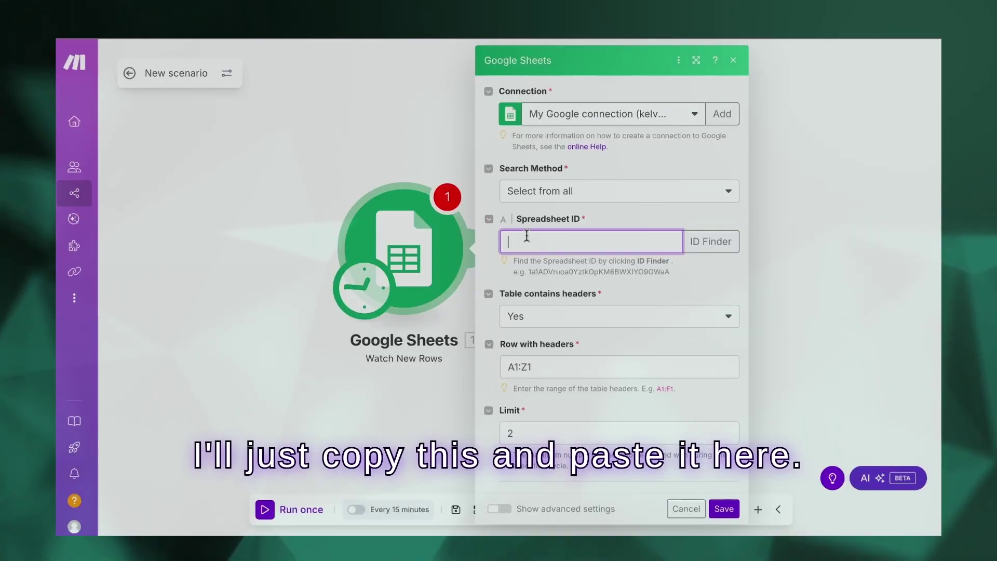
# - Paste the spreadsheet ID and choose Sheet1 as the sheet to watch
pyautogui.click(560, 318)
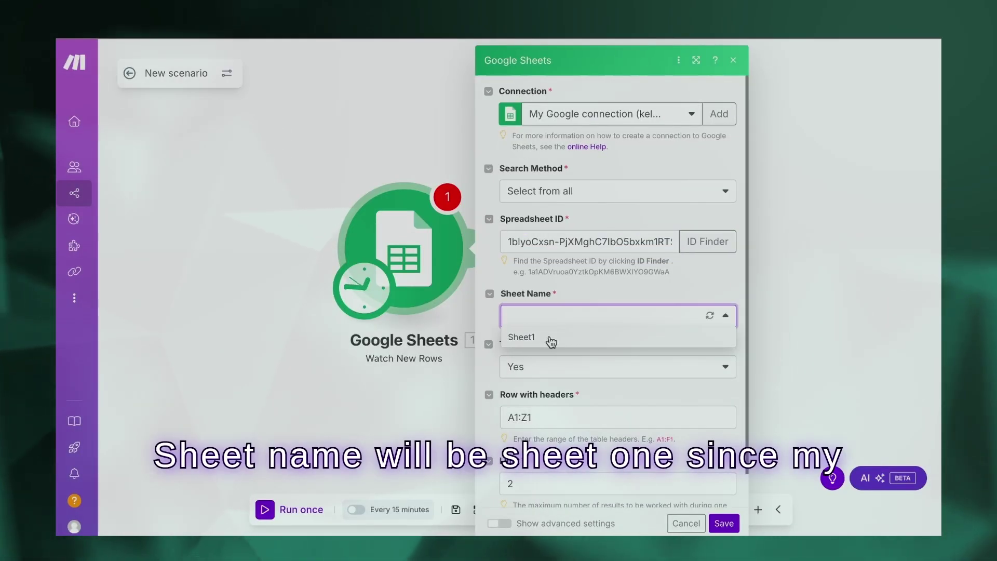
pyautogui.click(547, 337)
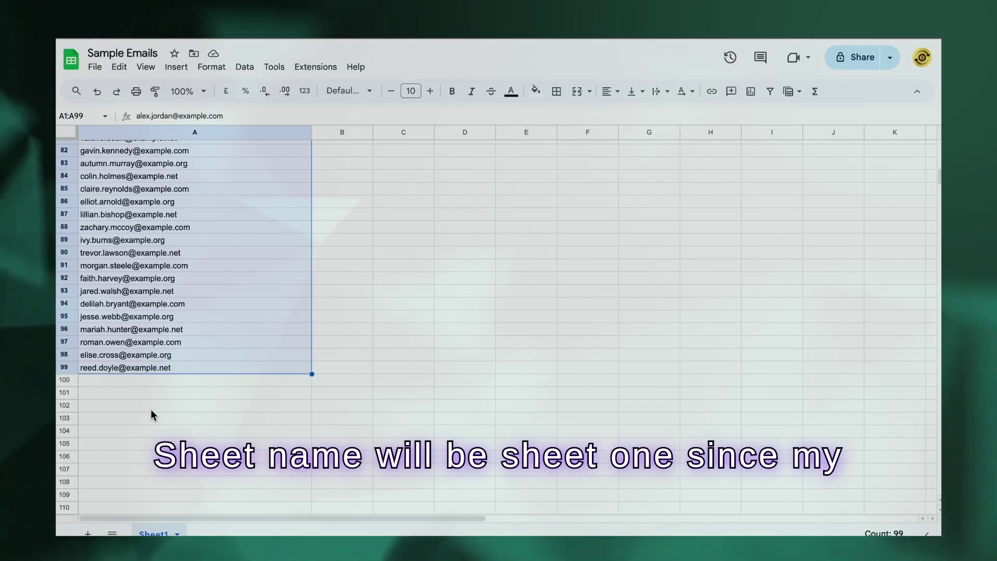
pyautogui.click(256, 217)
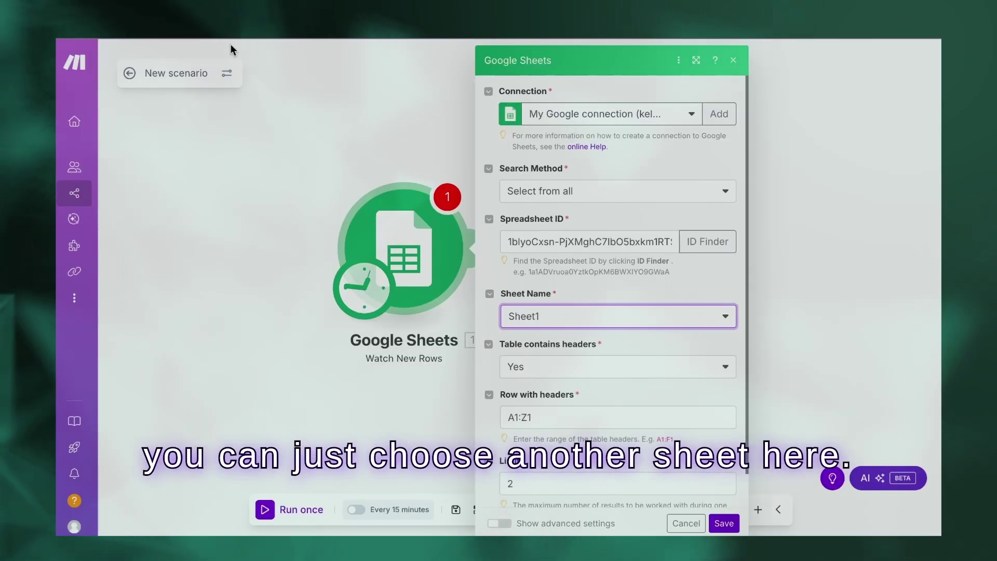
pyautogui.click(587, 317)
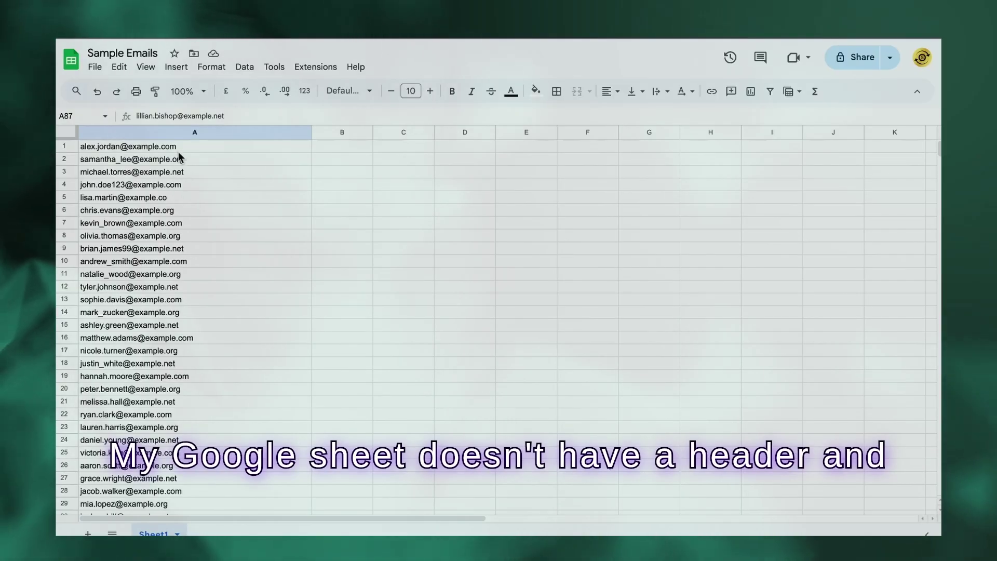
pyautogui.click(185, 146)
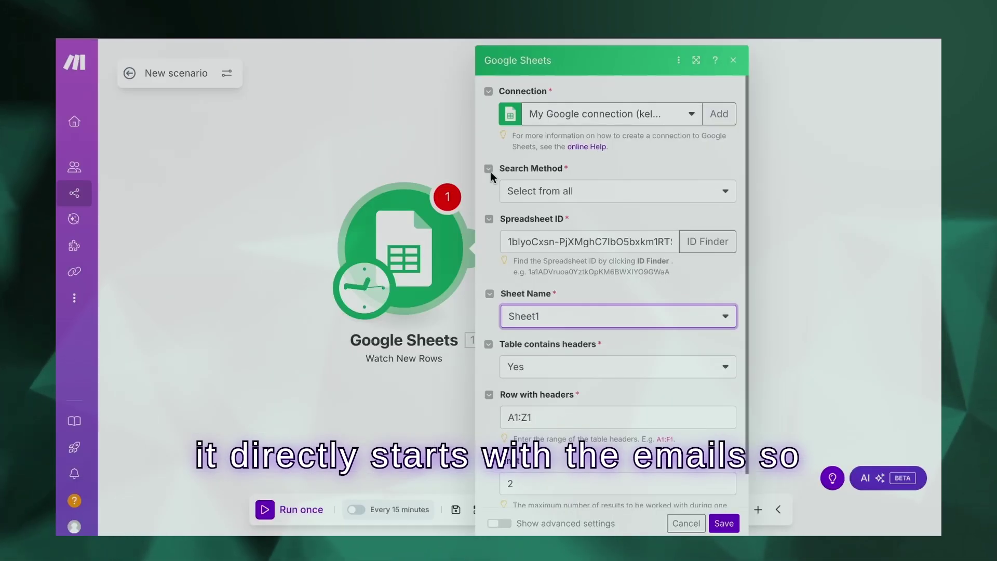
# - Set Table contains headers to No and confirm the emails run from A1 to A99
pyautogui.click(586, 367)
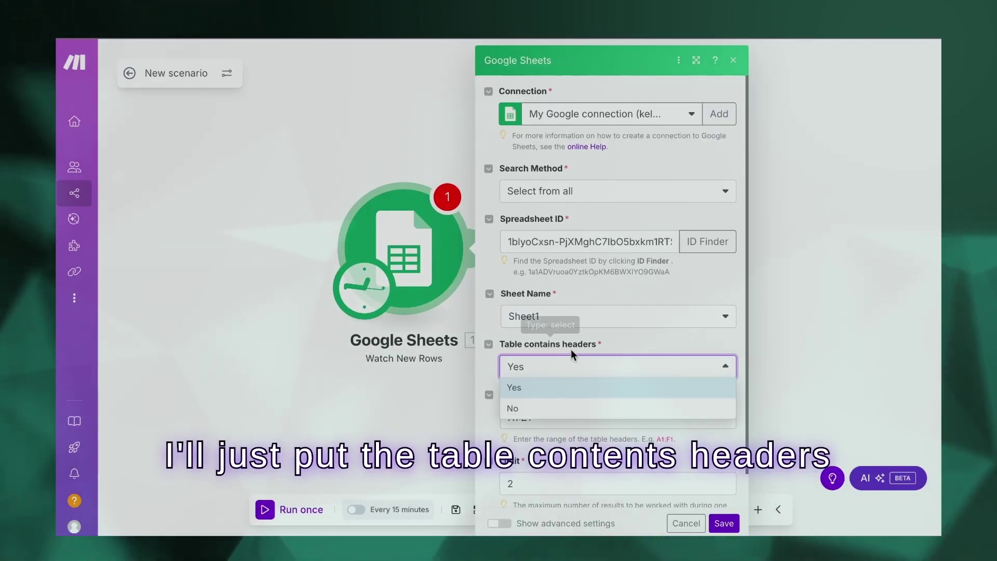
pyautogui.click(572, 413)
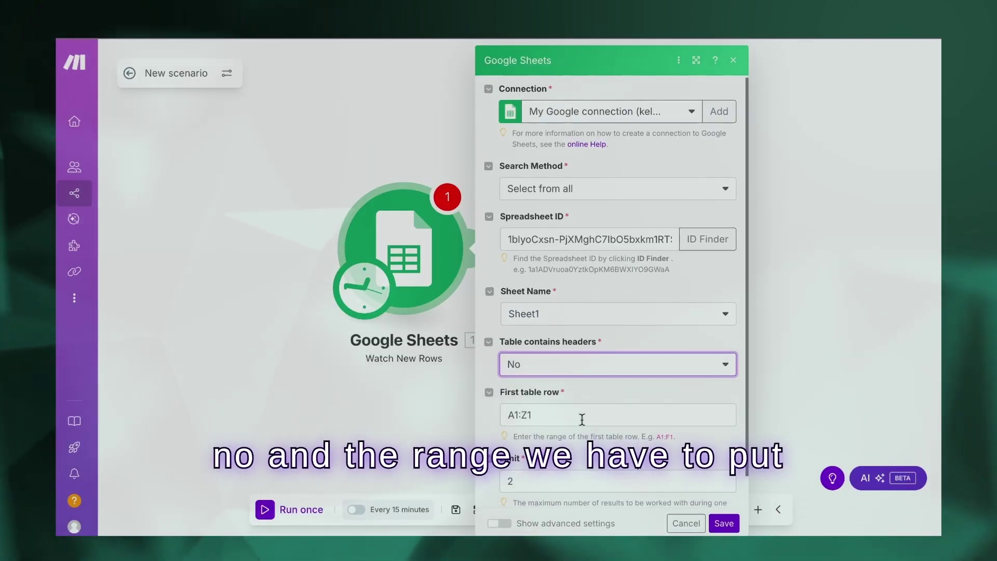
pyautogui.click(591, 423)
pyautogui.scroll(-2, 591, 426)
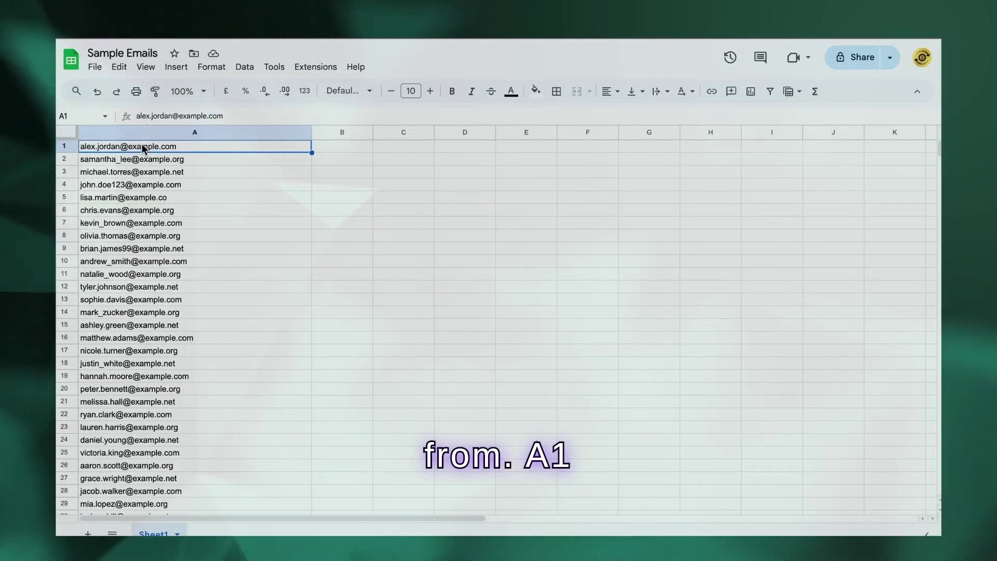
pyautogui.moveTo(144, 149); pyautogui.dragTo(147, 354)
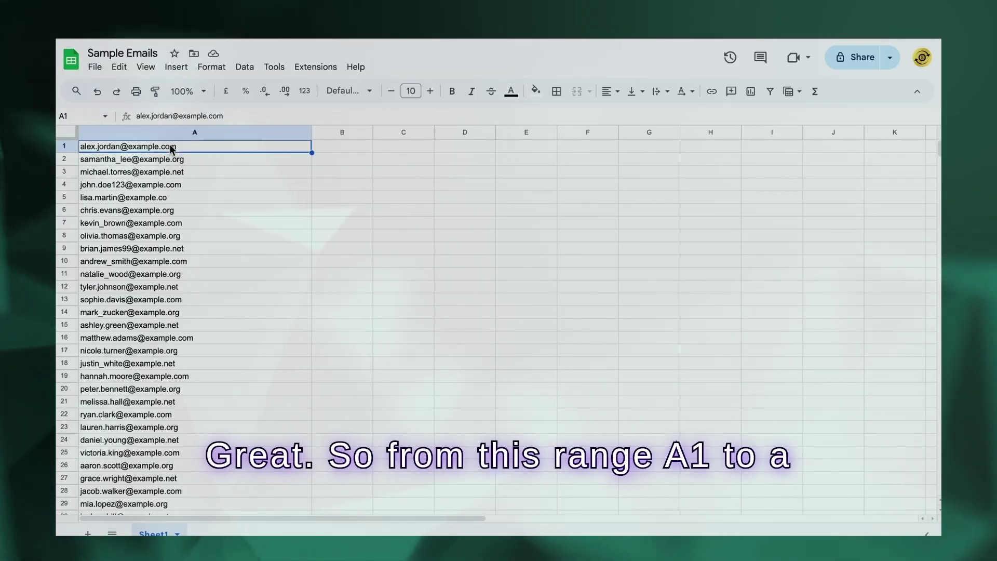
pyautogui.scroll(-18, 173, 261)
pyautogui.click(157, 432)
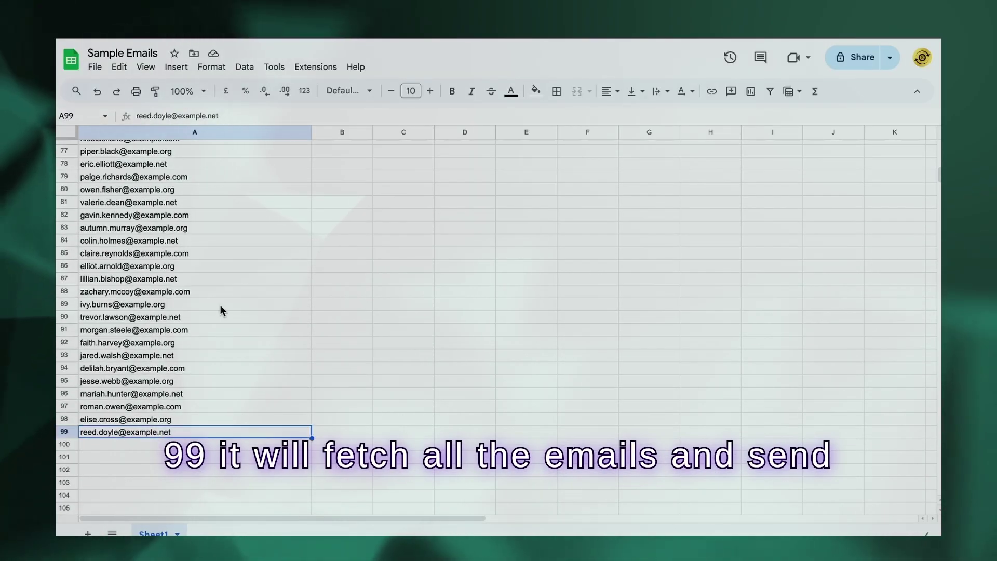
pyautogui.scroll(18, 217, 273)
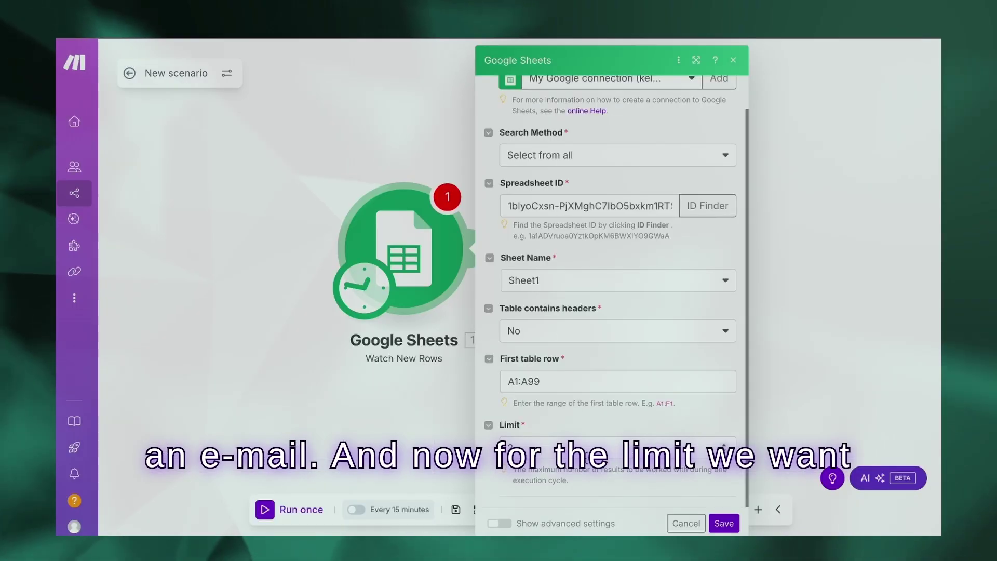
pyautogui.click(617, 448)
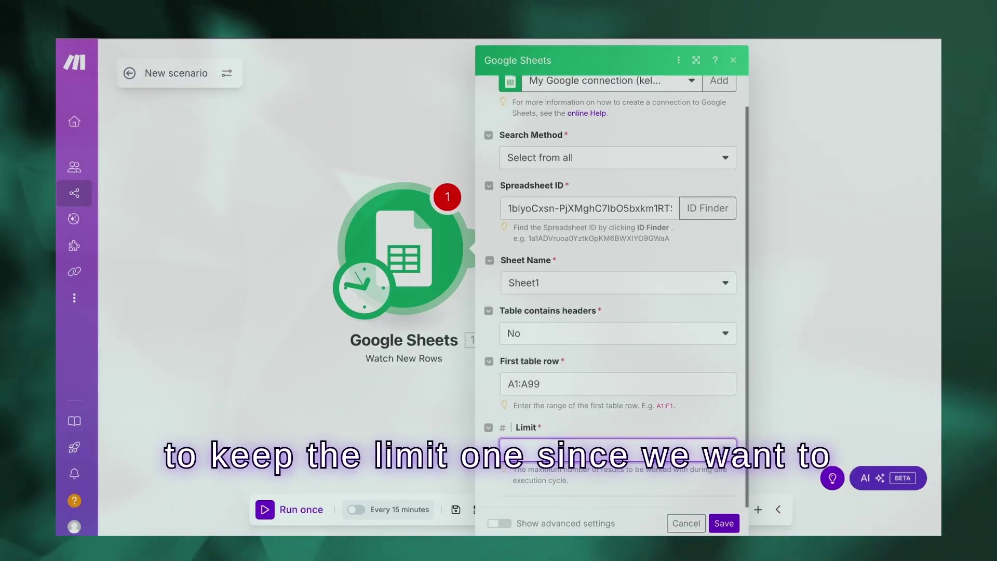
# - Set the Limit to 1, save the trigger, and dismiss the Choose where to start prompt
pyautogui.click(578, 417)
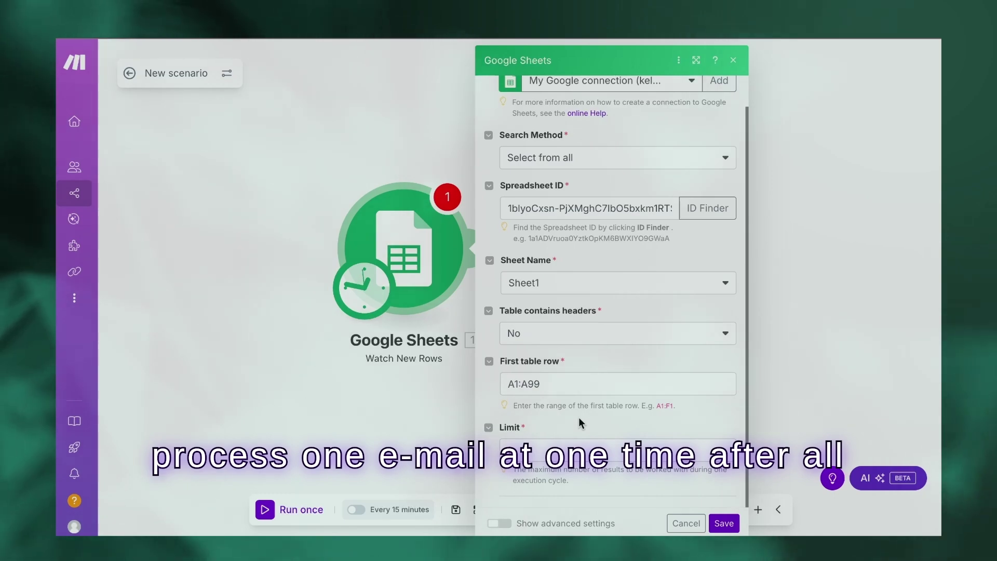
pyautogui.scroll(1, 604, 161)
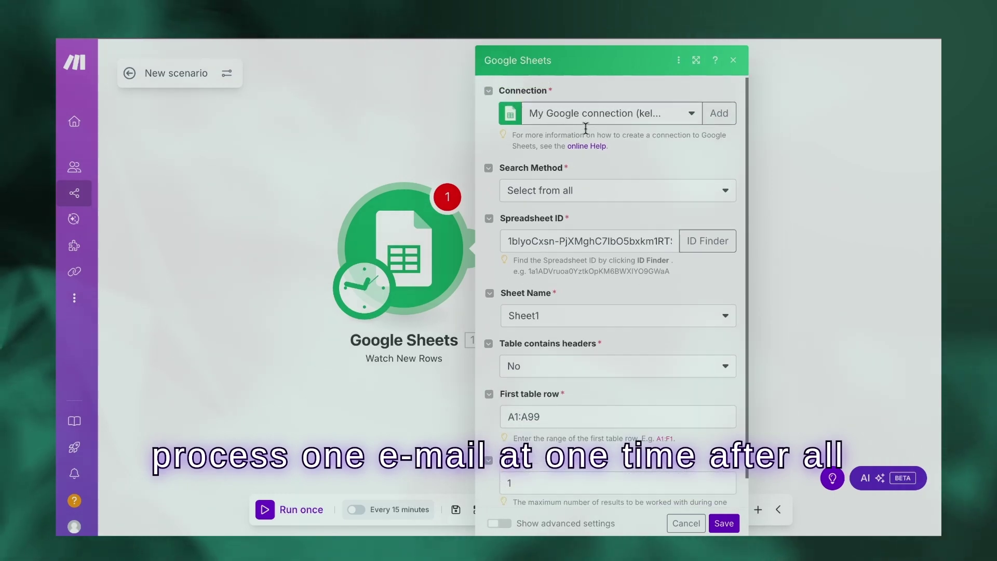
pyautogui.click(732, 524)
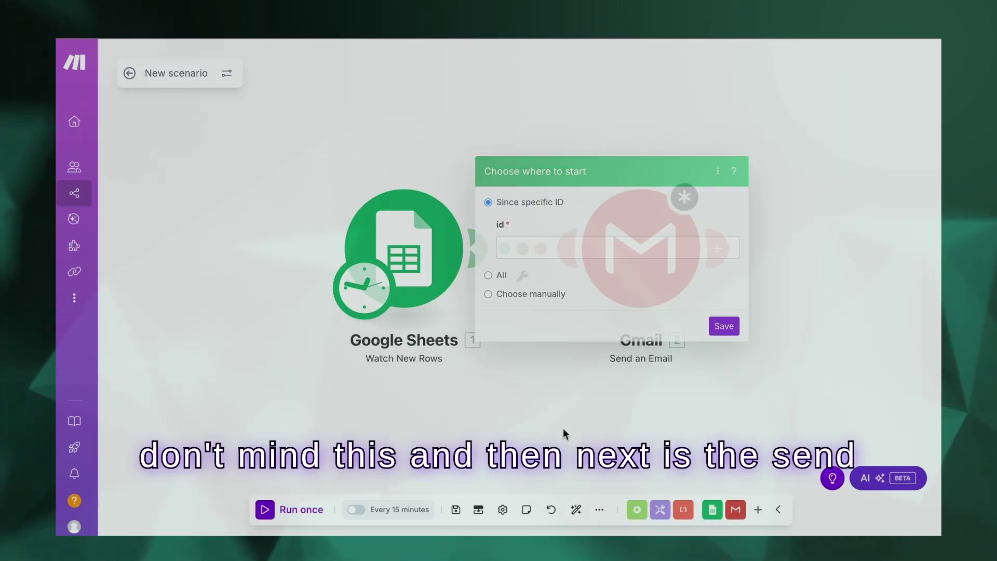
pyautogui.click(563, 428)
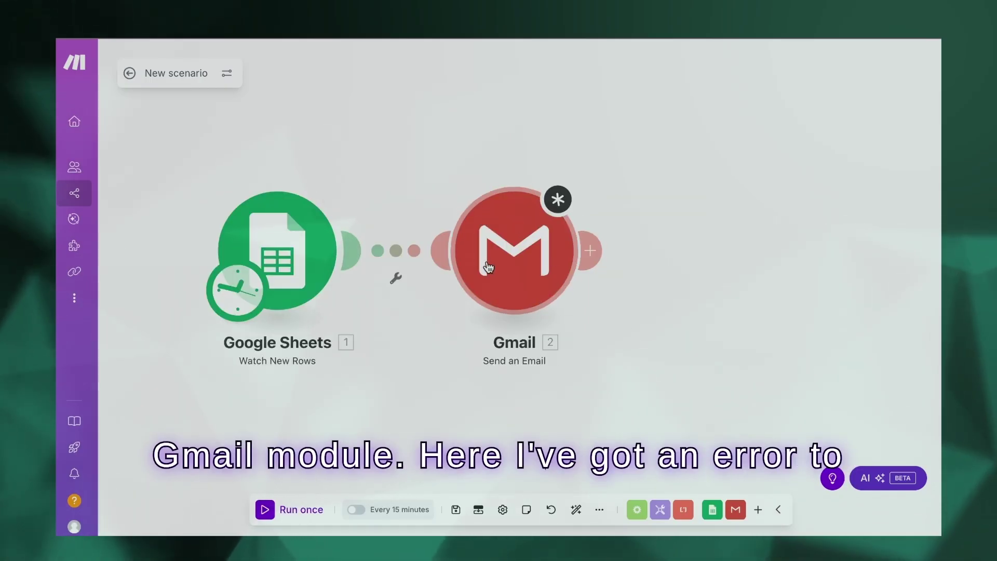
# - Open the Gmail Send an Email settings, add an Email address 1 recipient, and review sheet column A
pyautogui.click(488, 267)
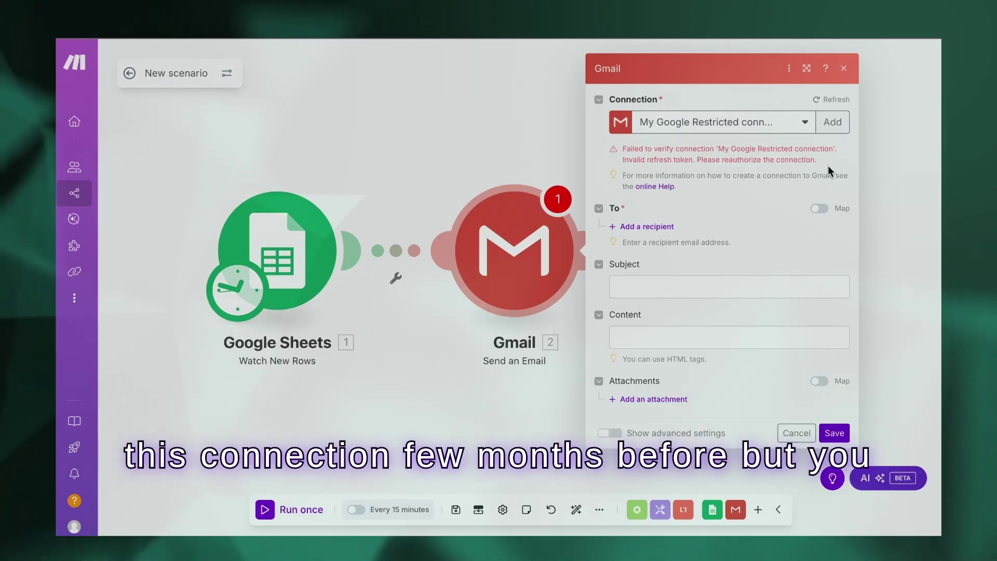
pyautogui.moveTo(821, 165); pyautogui.dragTo(698, 150)
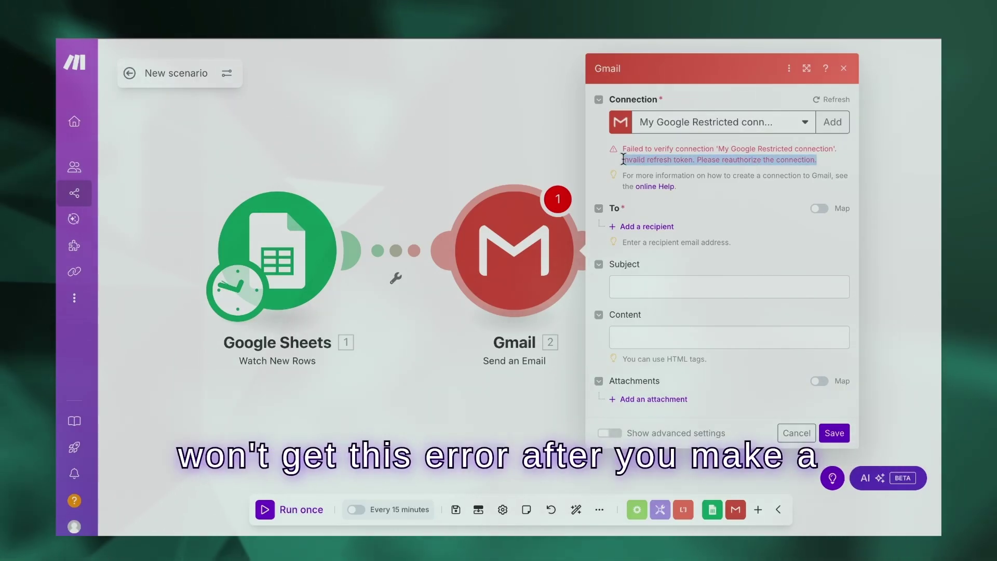
pyautogui.click(700, 111)
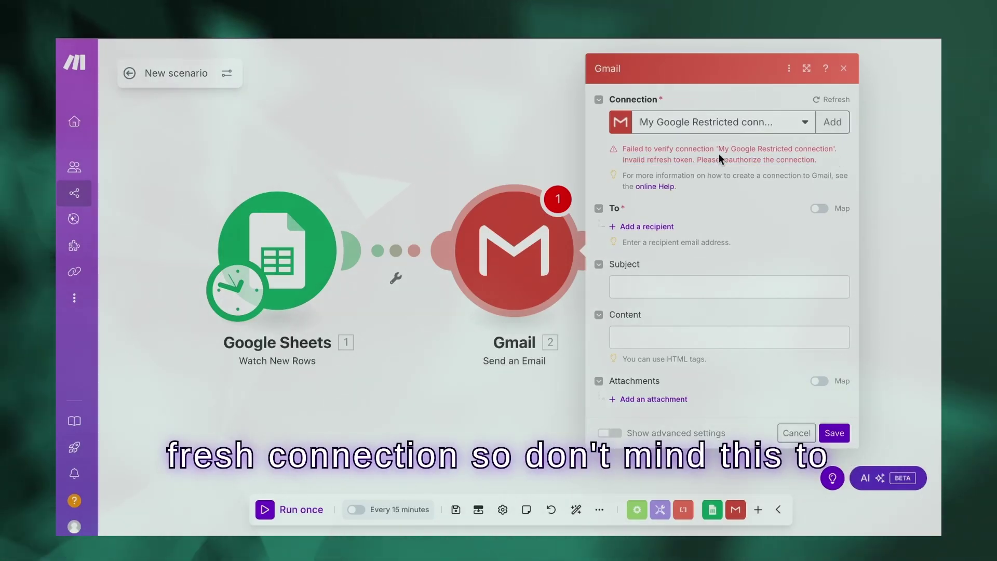
pyautogui.click(649, 229)
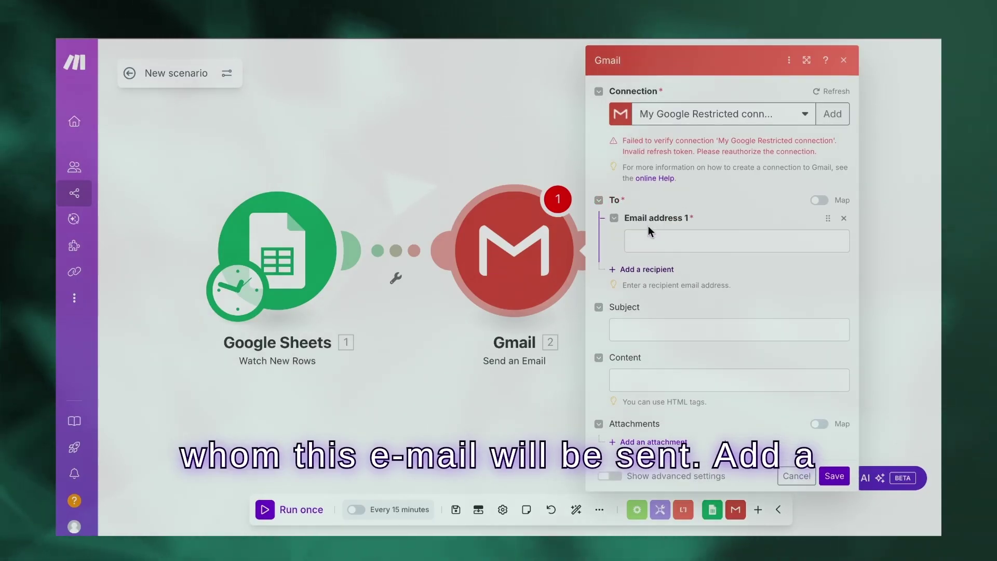
pyautogui.click(681, 241)
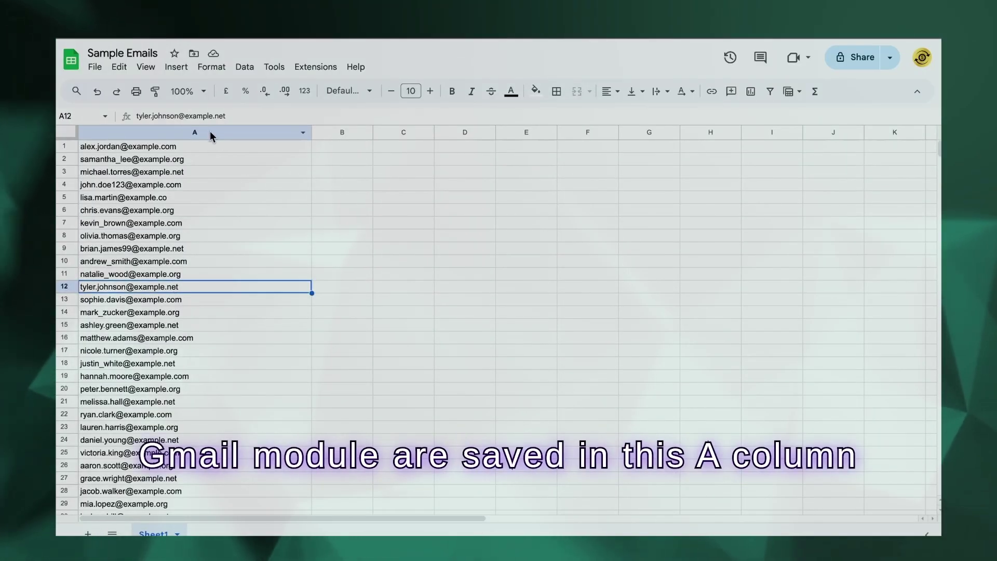
pyautogui.click(198, 131)
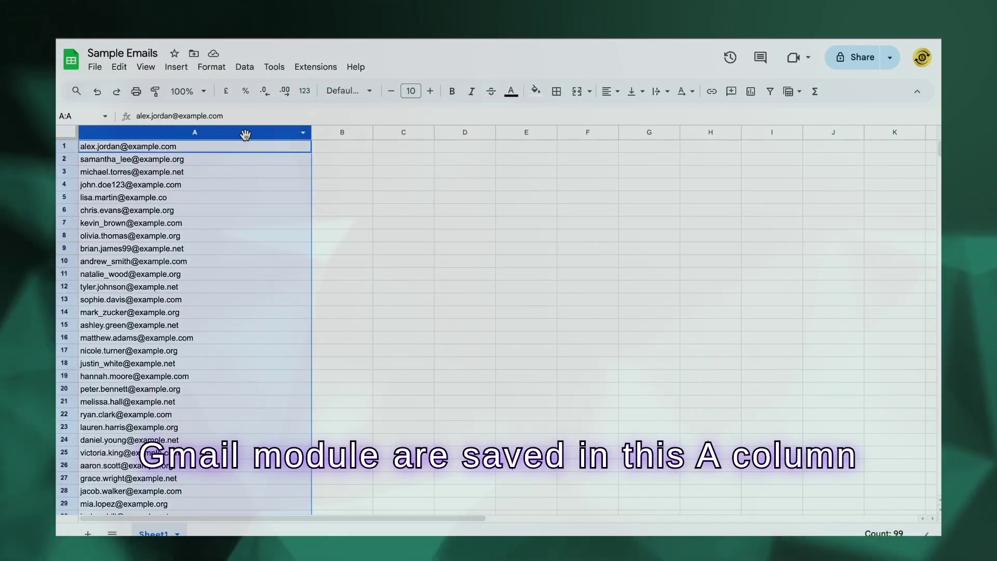
pyautogui.click(195, 223)
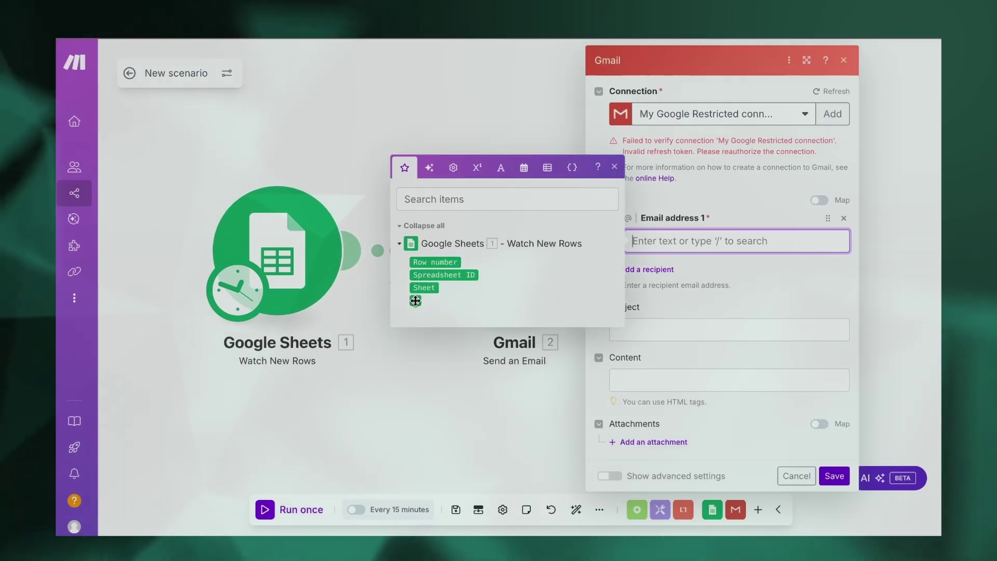
# - Map column A to Email address 1, set subject 'Updates on the project', and write the message content
pyautogui.click(416, 300)
pyautogui.click(750, 330)
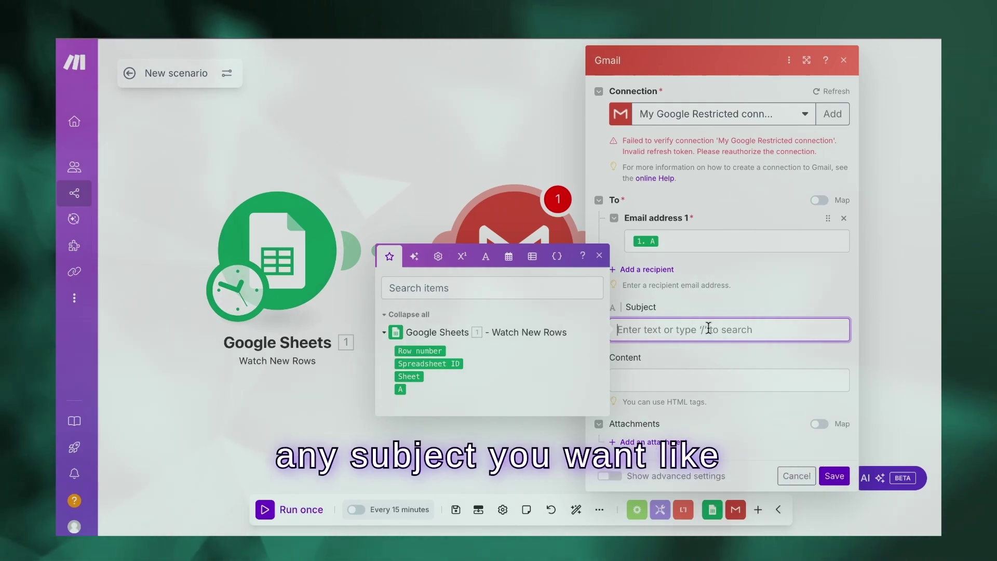
pyautogui.write('Updat')
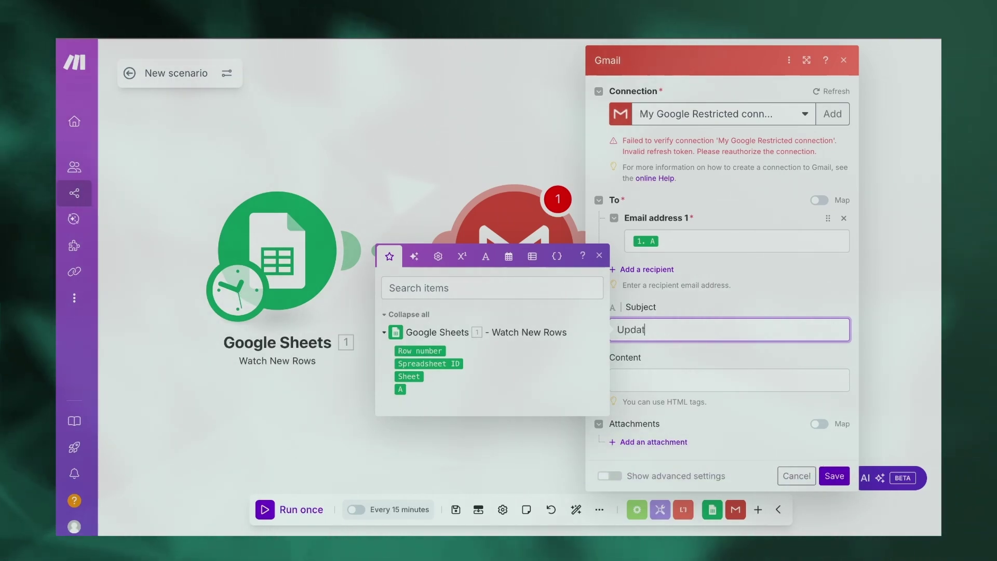
pyautogui.write('es on the project')
pyautogui.click(690, 359)
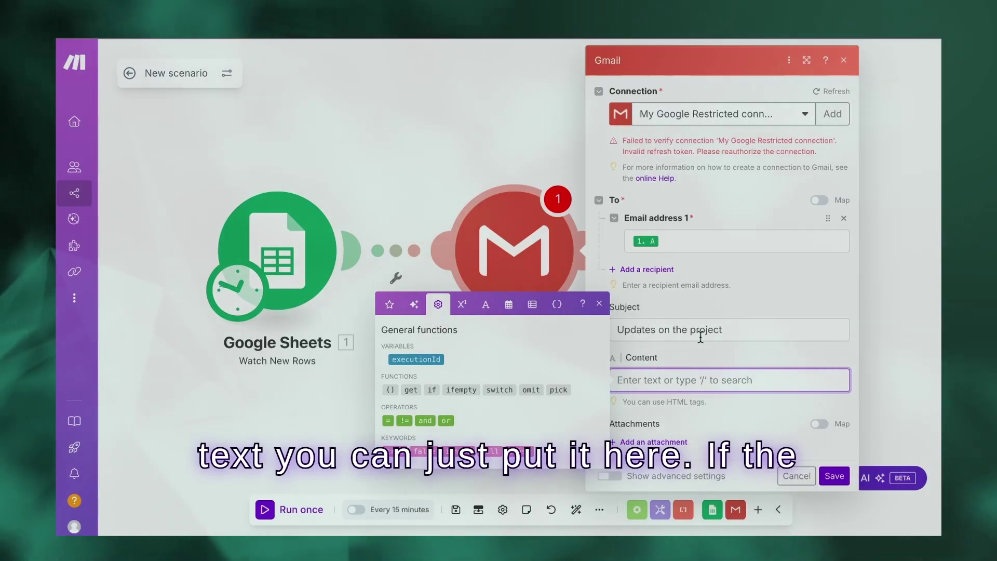
pyautogui.write('This are all the updates on the project:- 1 2 3')
pyautogui.click(727, 358)
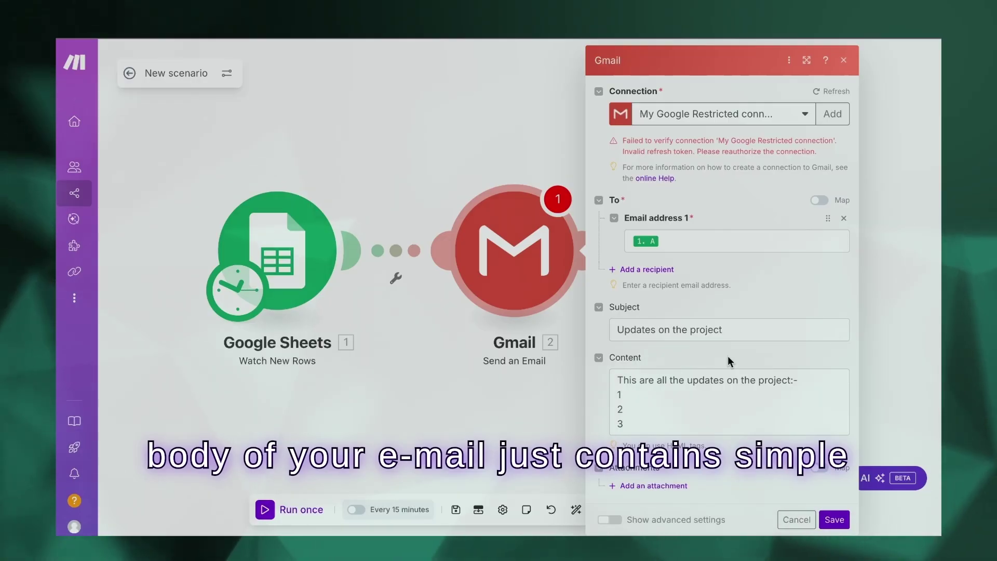
# - Review the email body 'This are all the updates on the project:-' with lines 1, 2 and 3
pyautogui.moveTo(618, 379); pyautogui.dragTo(756, 468)
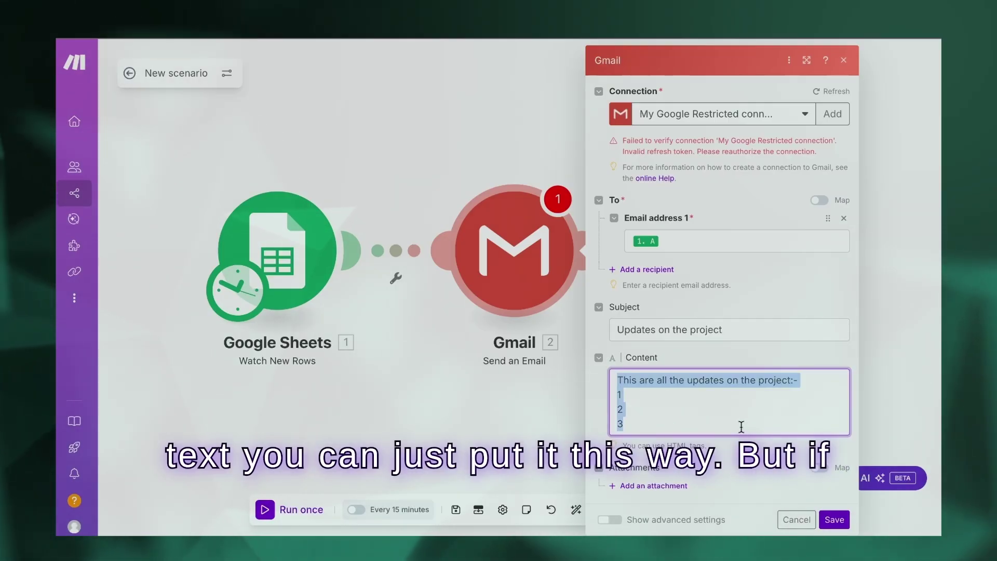
pyautogui.click(632, 372)
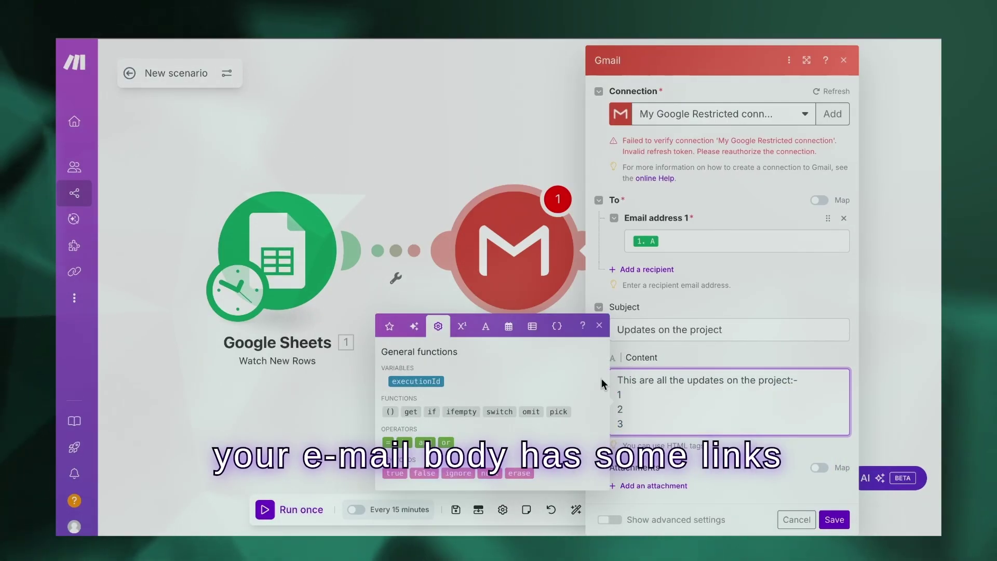
pyautogui.press('Escape')
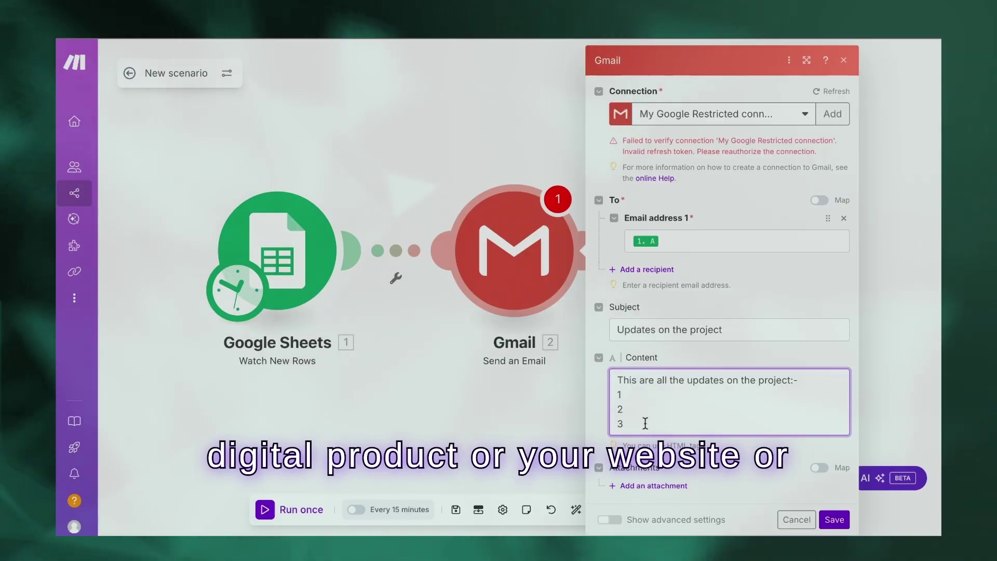
pyautogui.moveTo(645, 423); pyautogui.dragTo(603, 367)
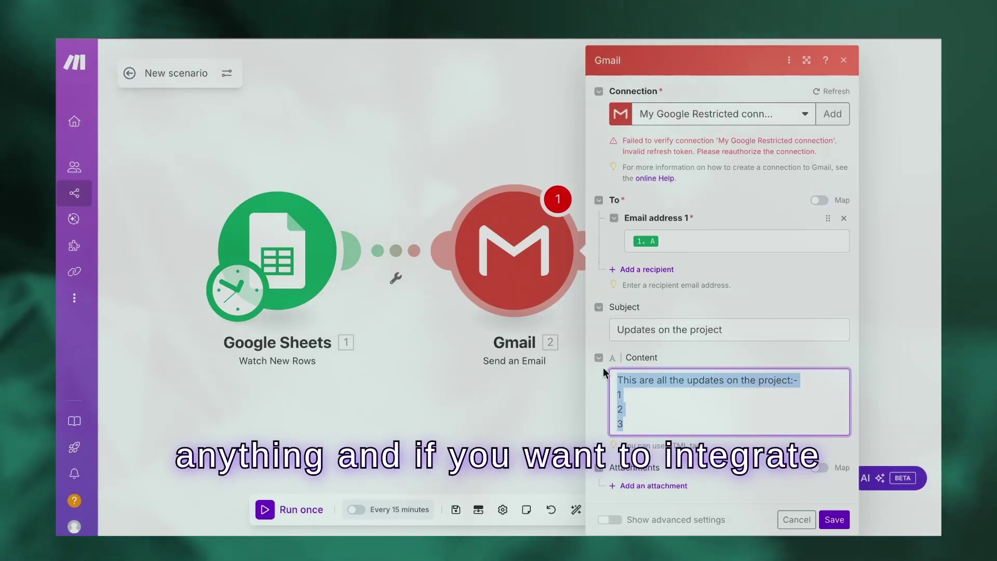